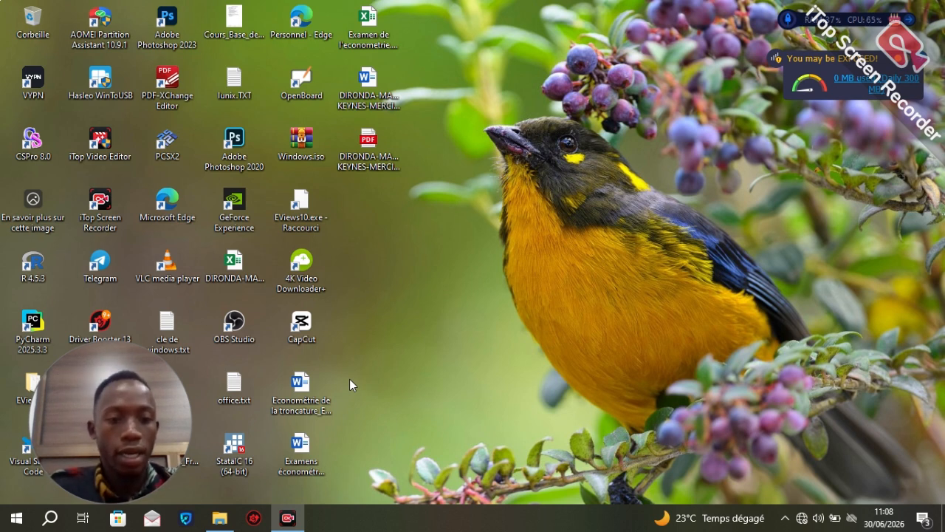
Step: Switch to the Merge folder in File Explorer
{"action": "mouse_move", "coordinate": [220, 518]}
{"action": "left_click", "coordinate": [249, 449]}
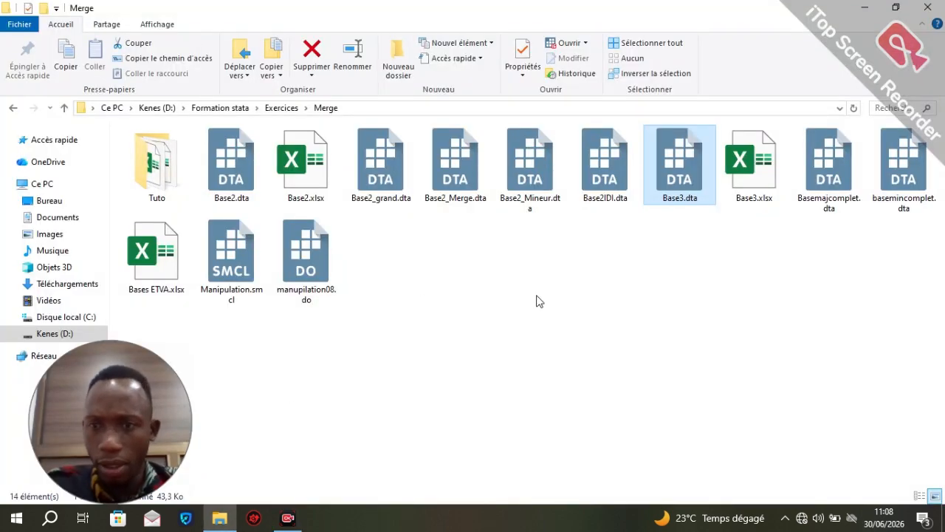
{"action": "double_click", "coordinate": [686, 155]}
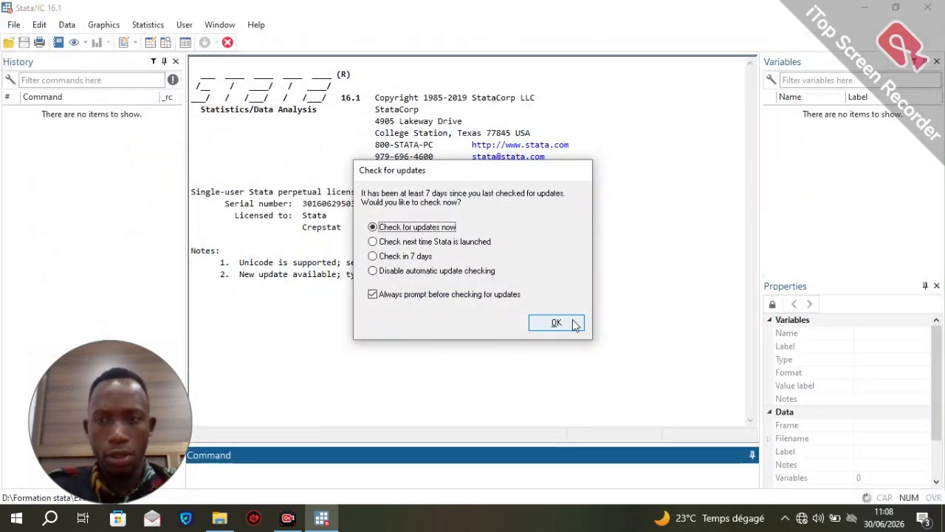
{"action": "left_click", "coordinate": [574, 323]}
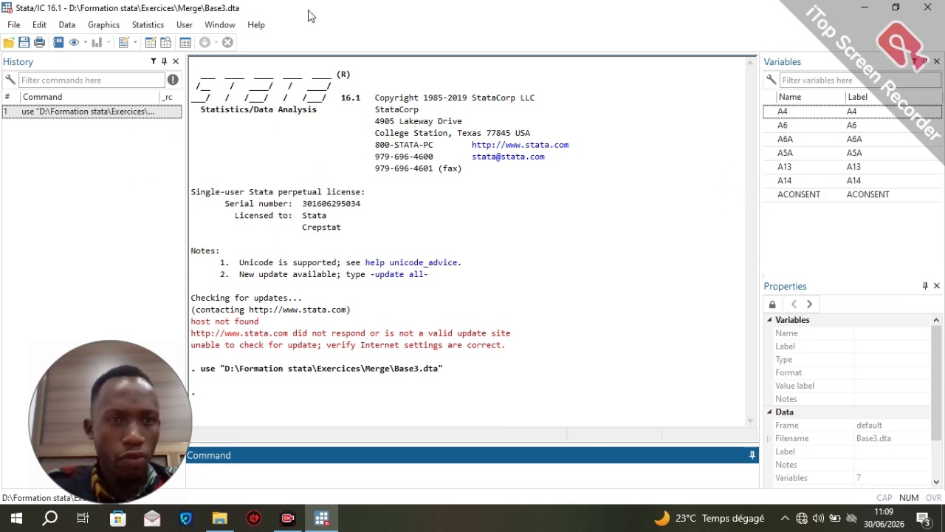
{"action": "left_click", "coordinate": [167, 43]}
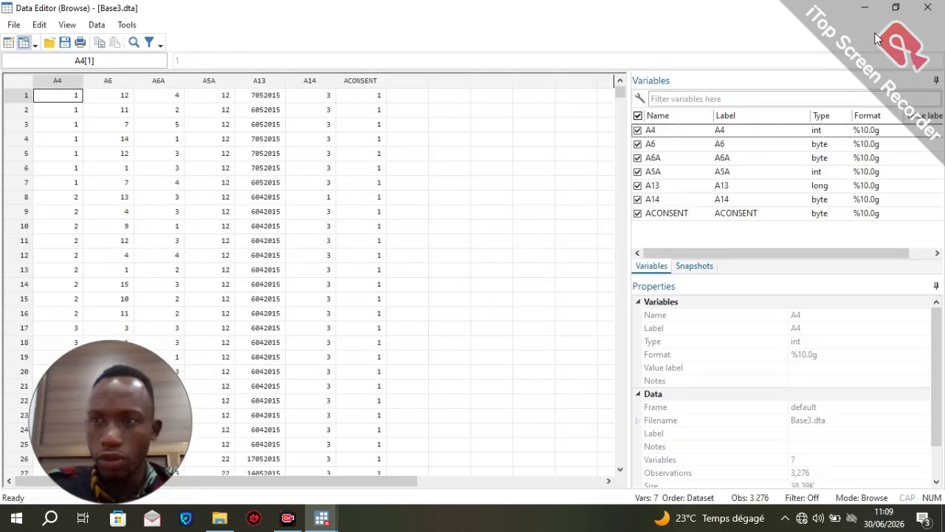
{"action": "left_click", "coordinate": [942, 7]}
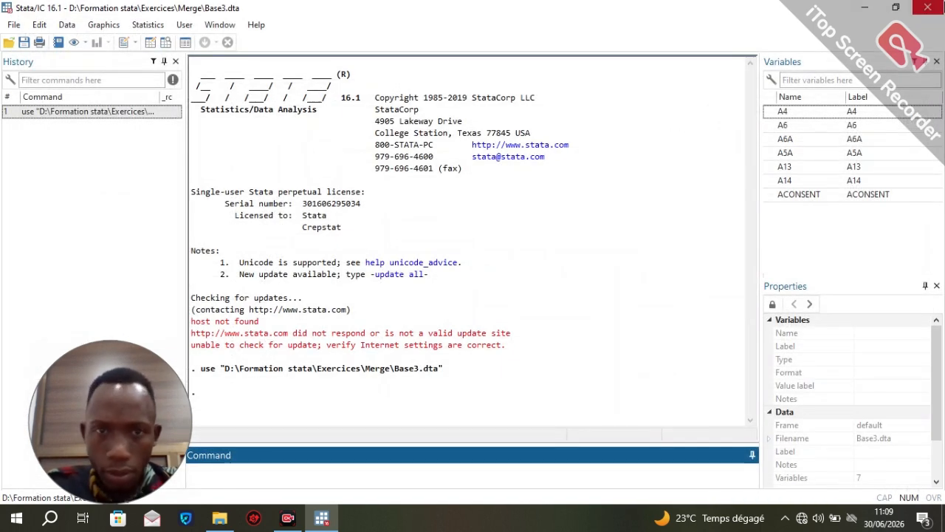
{"action": "left_click", "coordinate": [927, 7]}
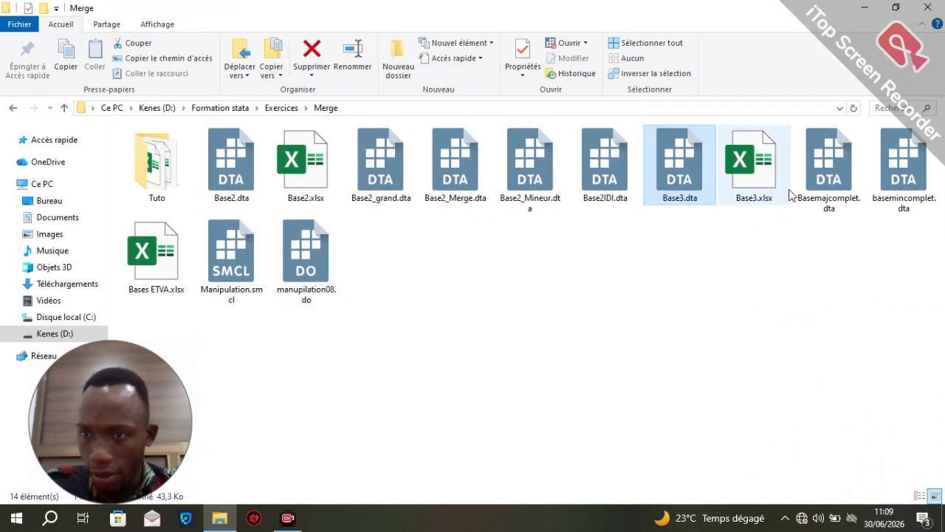
Step: Open the dataset Basemajcomplet.dta from the Merge folder in Stata and accept the immediate update check
{"action": "left_click", "coordinate": [819, 175]}
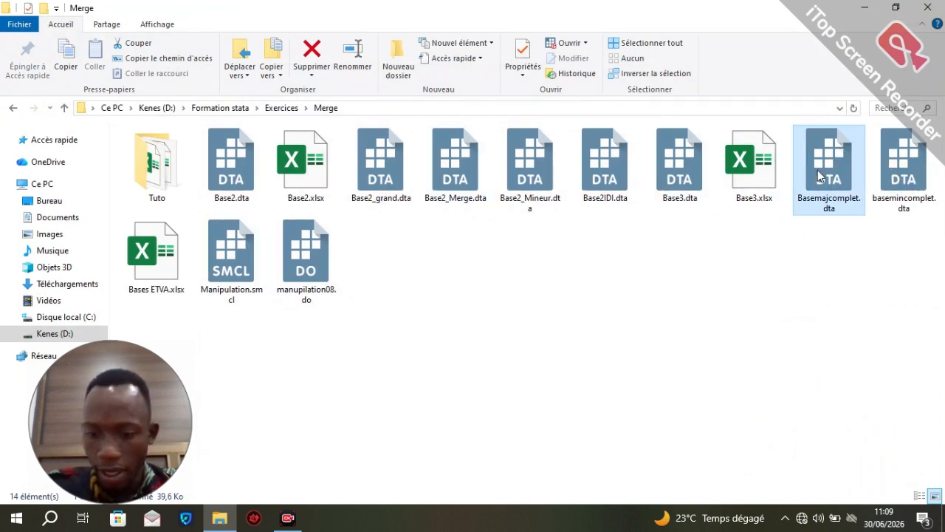
{"action": "double_click", "coordinate": [818, 172]}
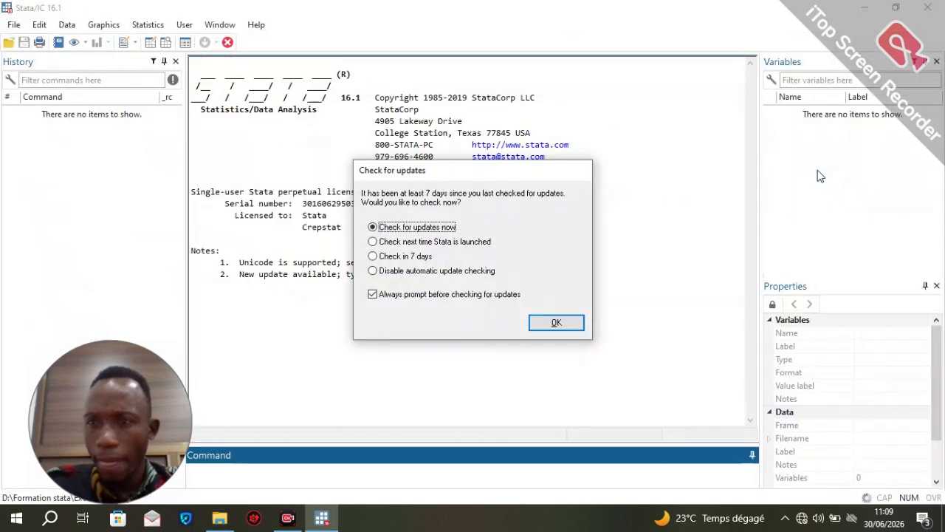
{"action": "left_click", "coordinate": [557, 325]}
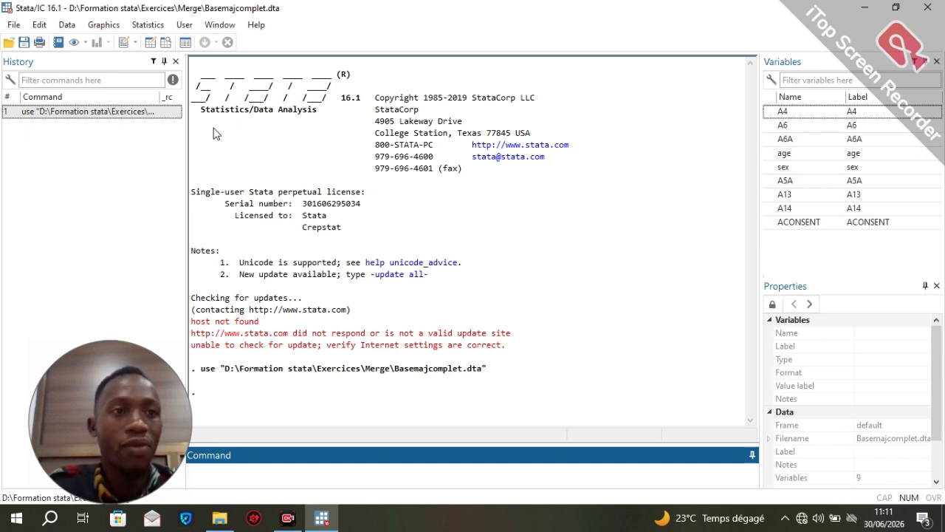
Step: Begin a new formatted log and choose the Formation stata folder on drive D: as its save location
{"action": "left_click", "coordinate": [15, 25]}
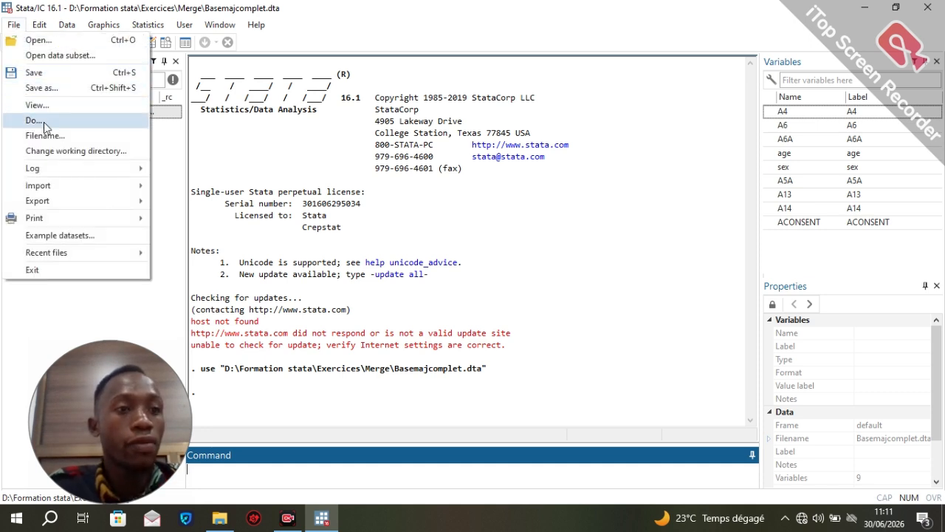
{"action": "mouse_move", "coordinate": [47, 165]}
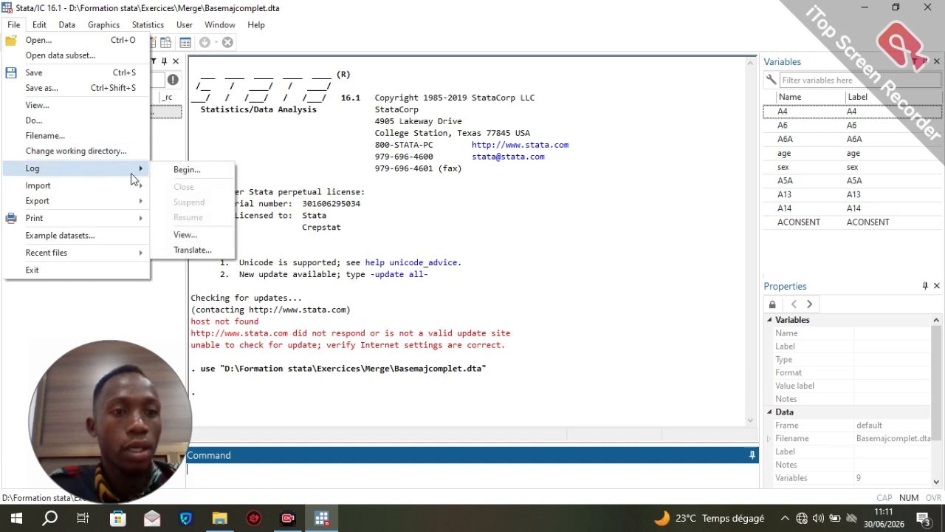
{"action": "left_click", "coordinate": [186, 170]}
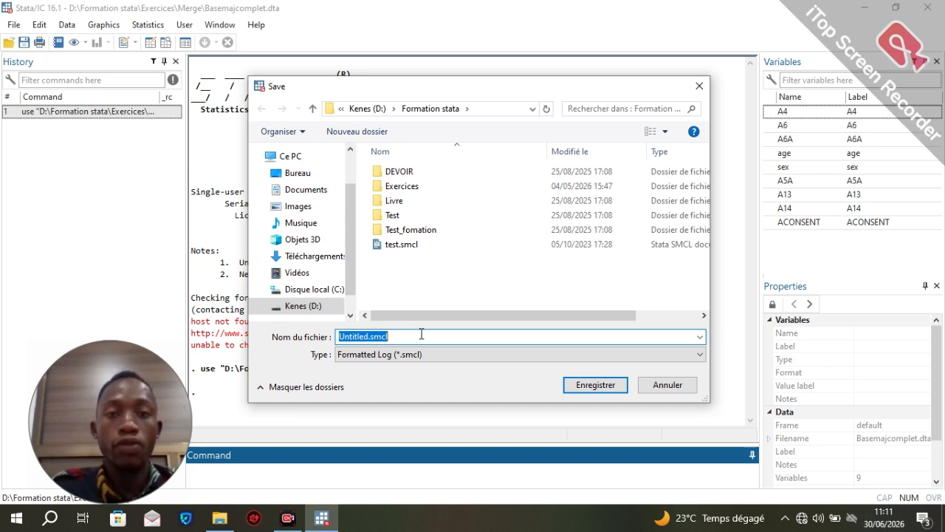
{"action": "left_click", "coordinate": [299, 308]}
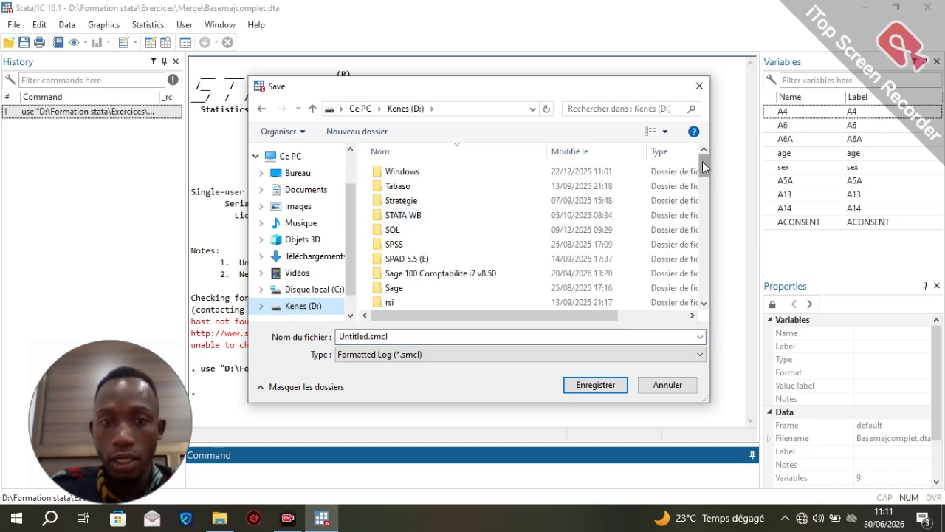
{"action": "left_click_drag", "start_coordinate": [702, 161], "coordinate": [708, 223]}
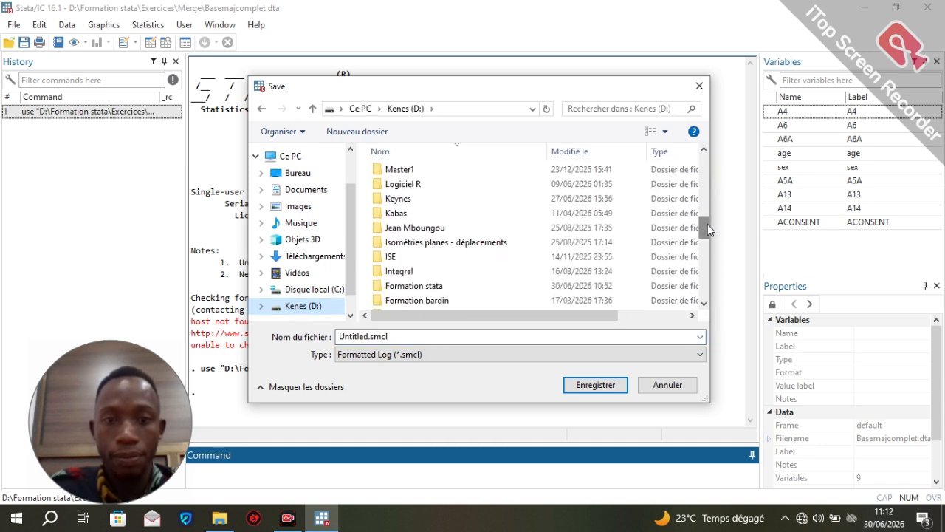
{"action": "left_click", "coordinate": [473, 290]}
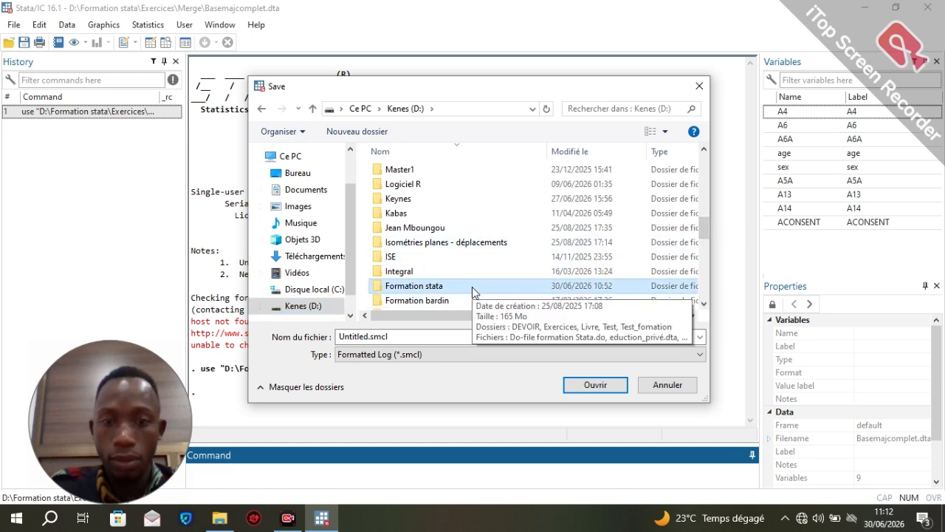
{"action": "double_click", "coordinate": [472, 287]}
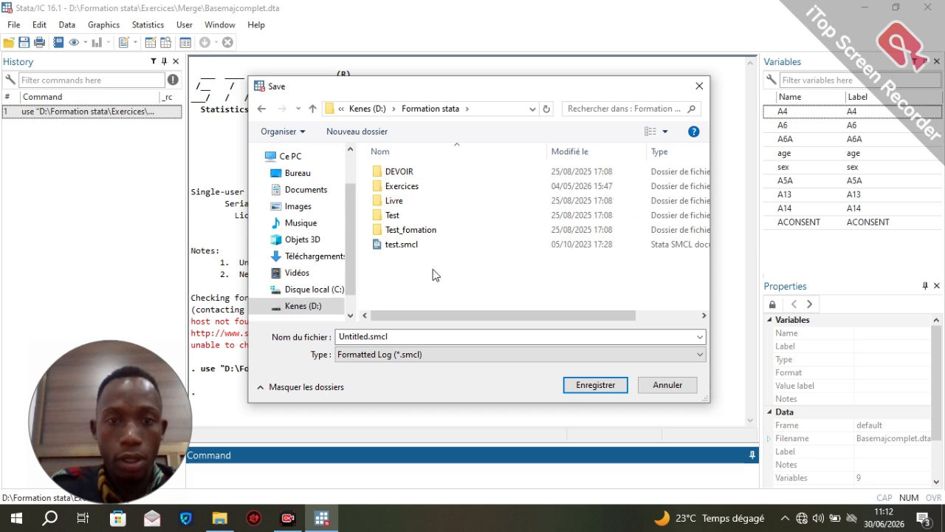
Step: Name the log file Tuto and save it to start logging
{"action": "left_click", "coordinate": [394, 337]}
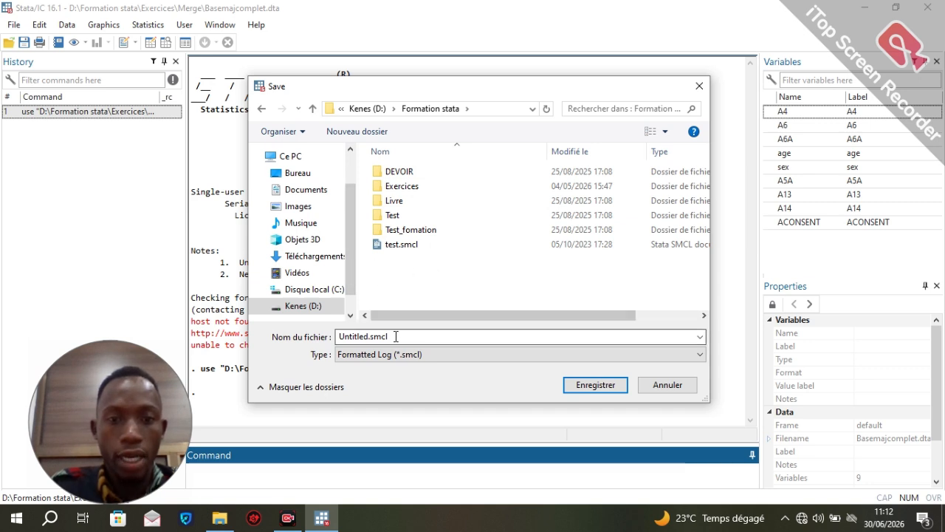
{"action": "double_click", "coordinate": [395, 337]}
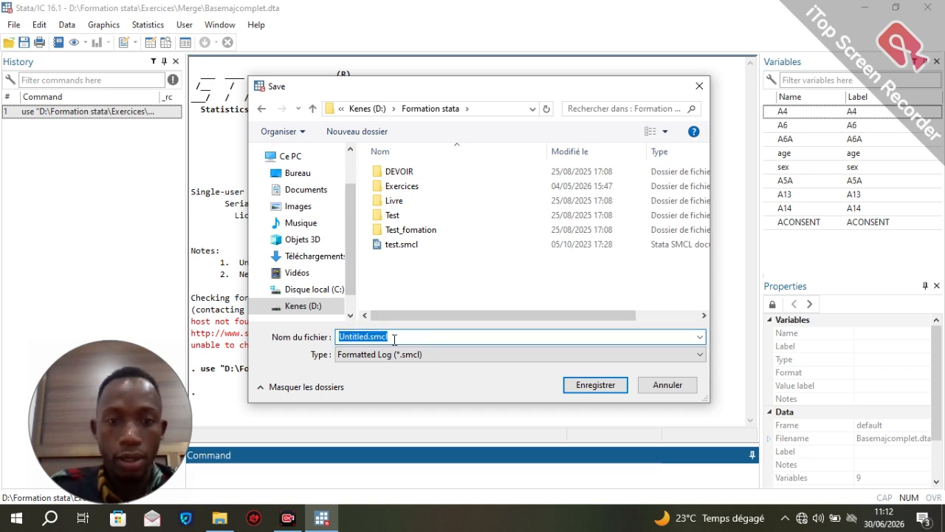
{"action": "key", "text": "BackSpace"}
{"action": "type", "text": "Tu"}
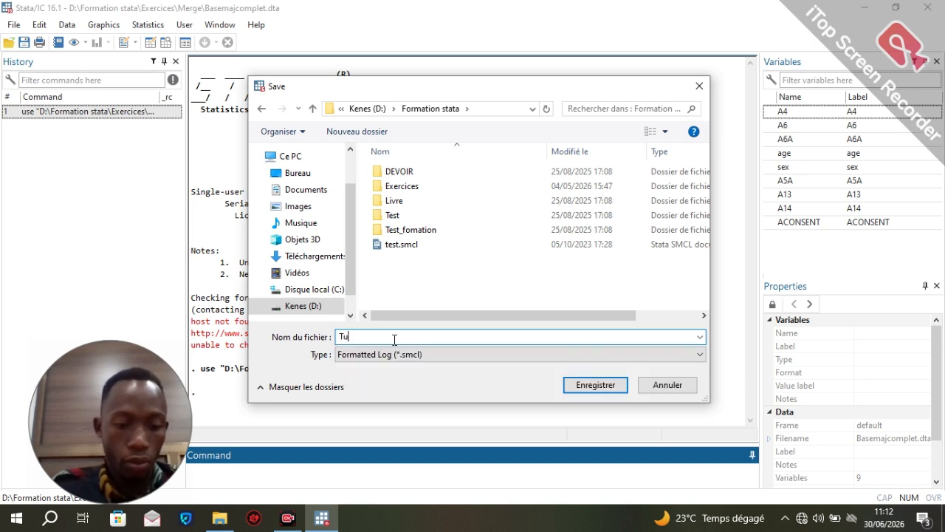
{"action": "type", "text": "y"}
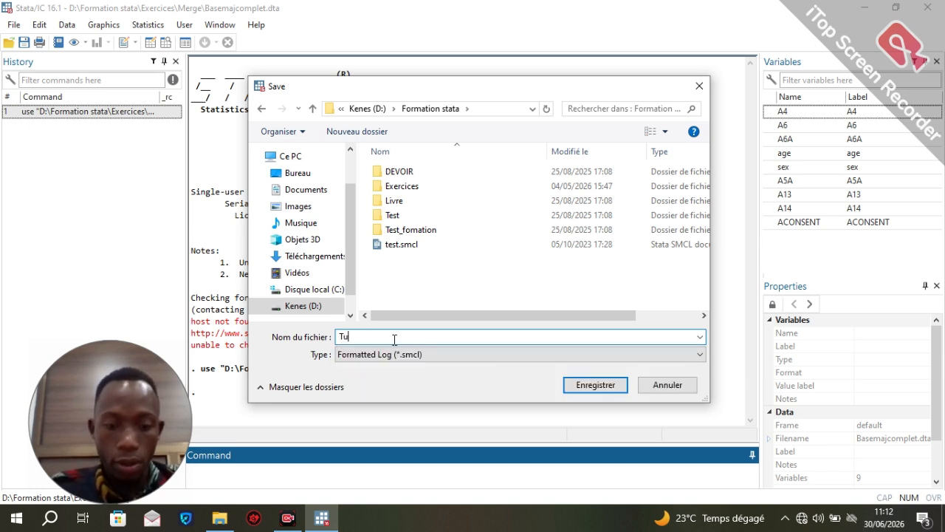
{"action": "type", "text": "o"}
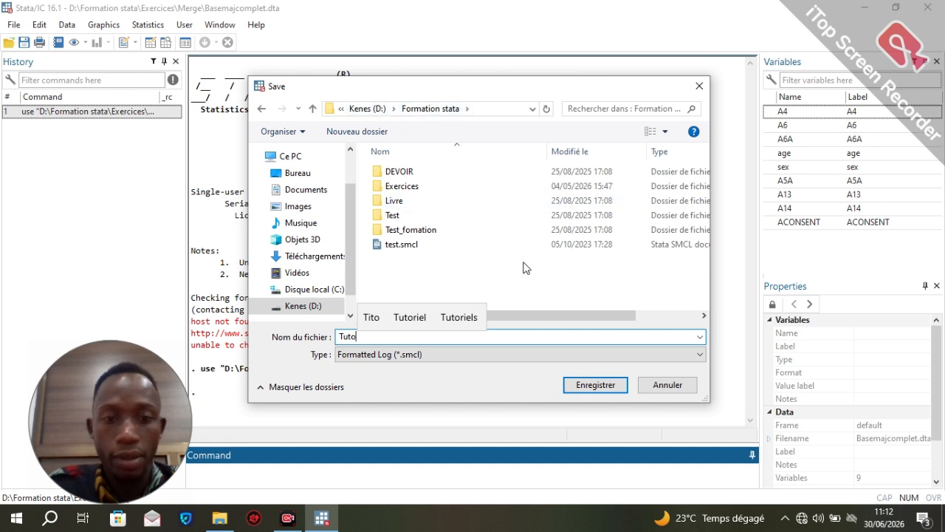
{"action": "left_click", "coordinate": [591, 385]}
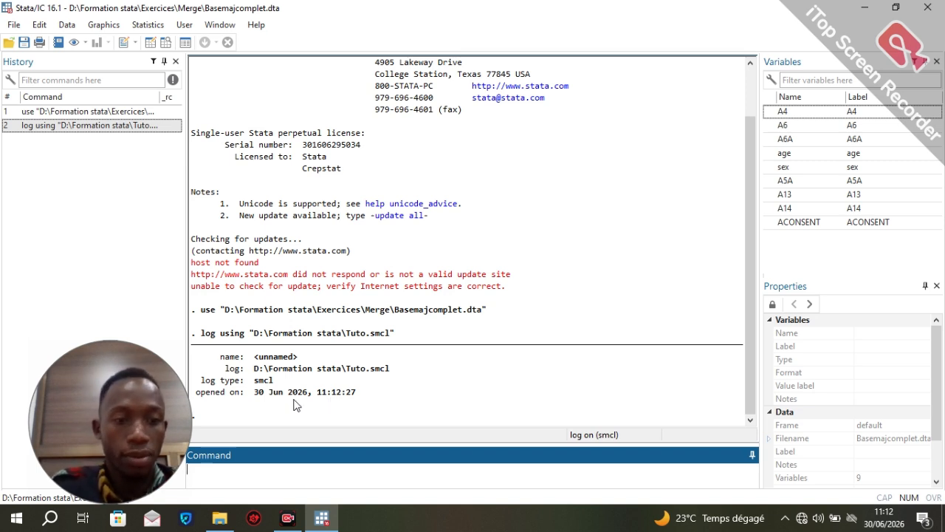
{"action": "left_click_drag", "start_coordinate": [113, 360], "coordinate": [88, 353]}
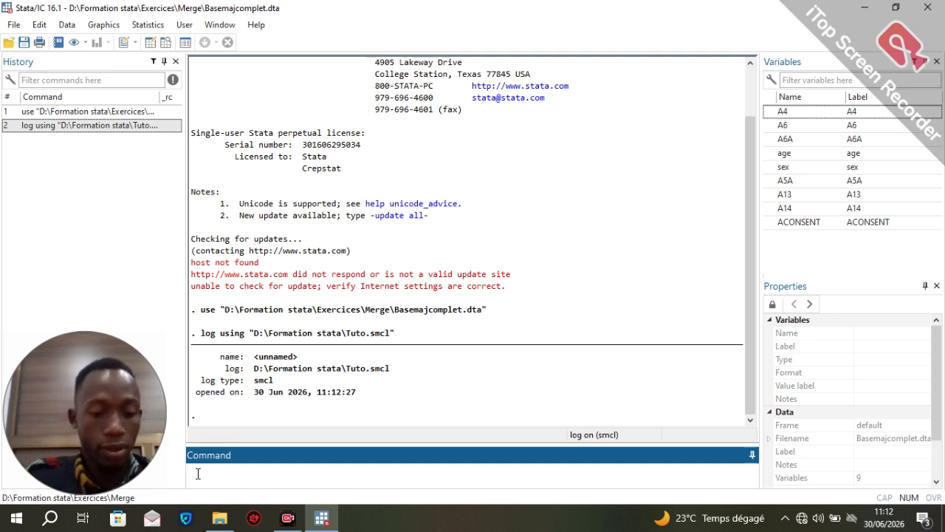
Step: Try to produce a frequency table of the variable sex with the tab command
{"action": "type", "text": "tab"}
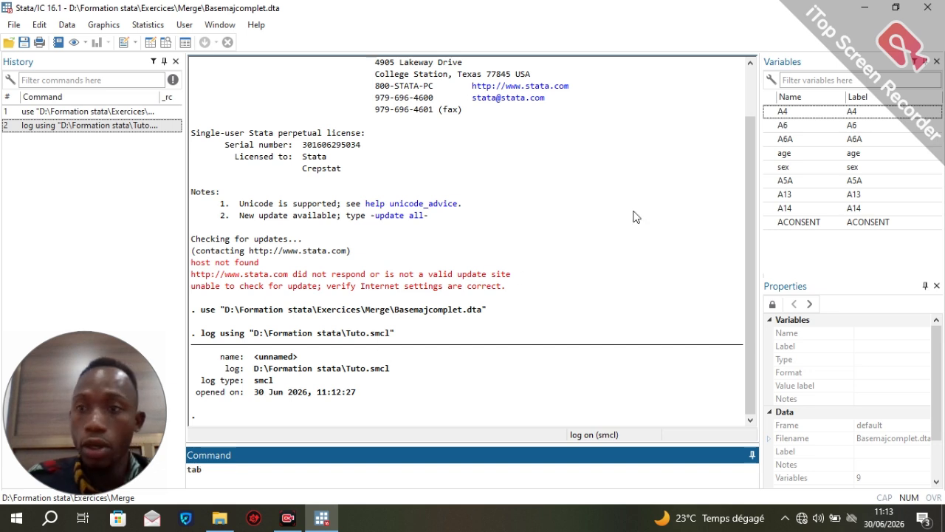
{"action": "left_click", "coordinate": [791, 169]}
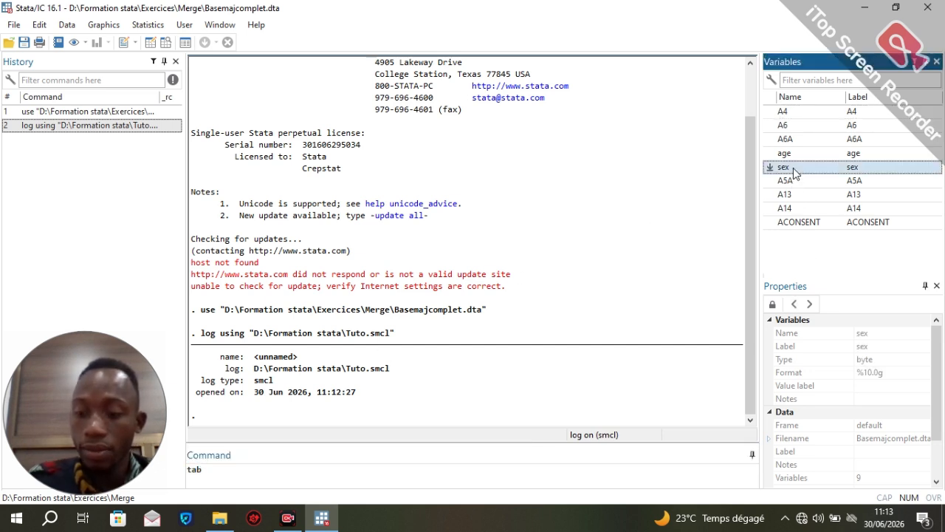
{"action": "key", "text": "Return"}
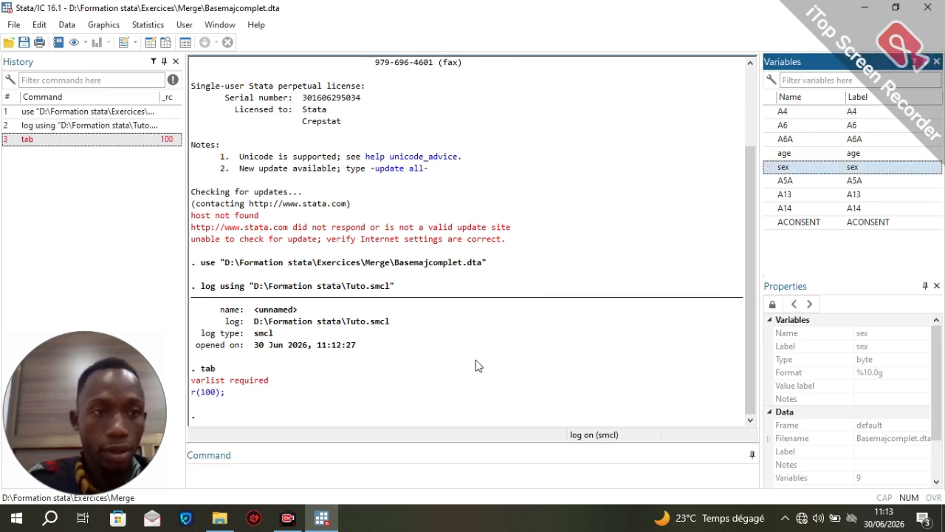
Step: Run the command tab sex to tabulate the frequencies of the variable sex
{"action": "left_click", "coordinate": [213, 479]}
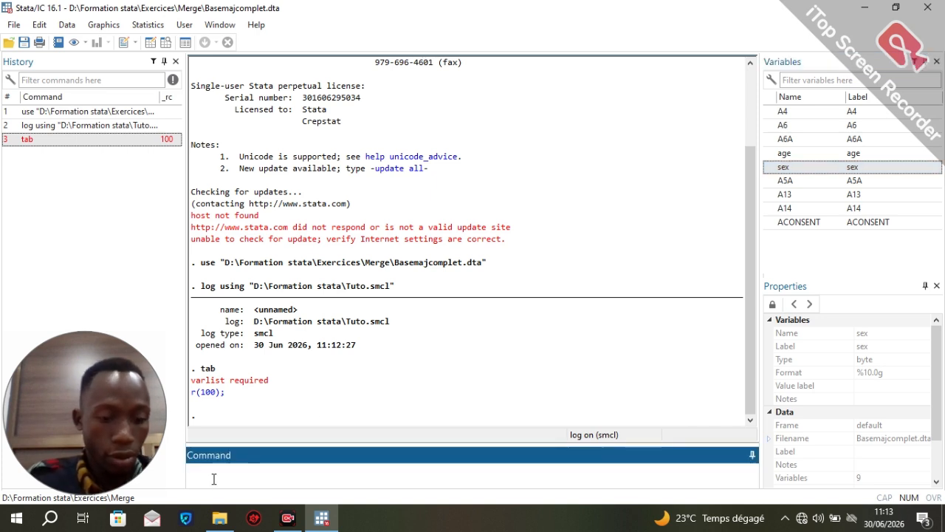
{"action": "type", "text": "tab"}
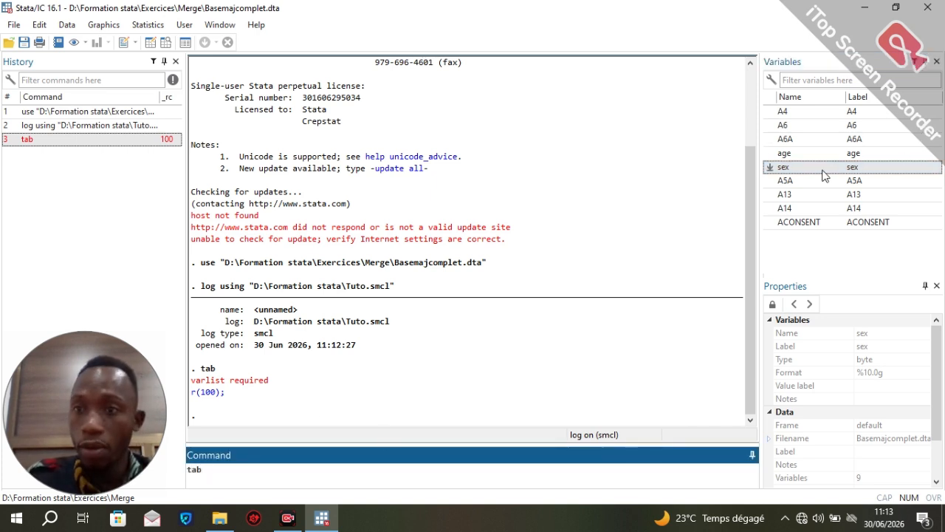
{"action": "double_click", "coordinate": [822, 169]}
{"action": "key", "text": "Return"}
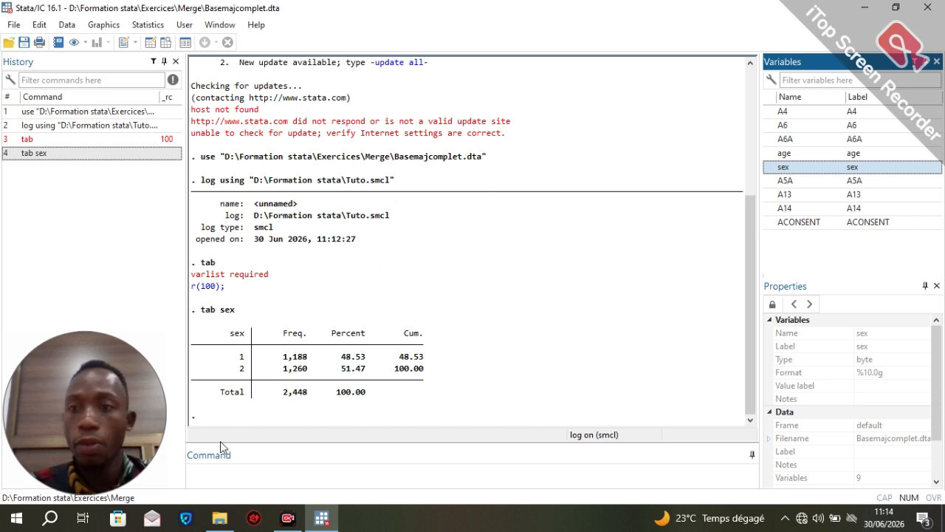
Step: Run the command mean age to estimate the mean of the variable age
{"action": "left_click", "coordinate": [227, 481]}
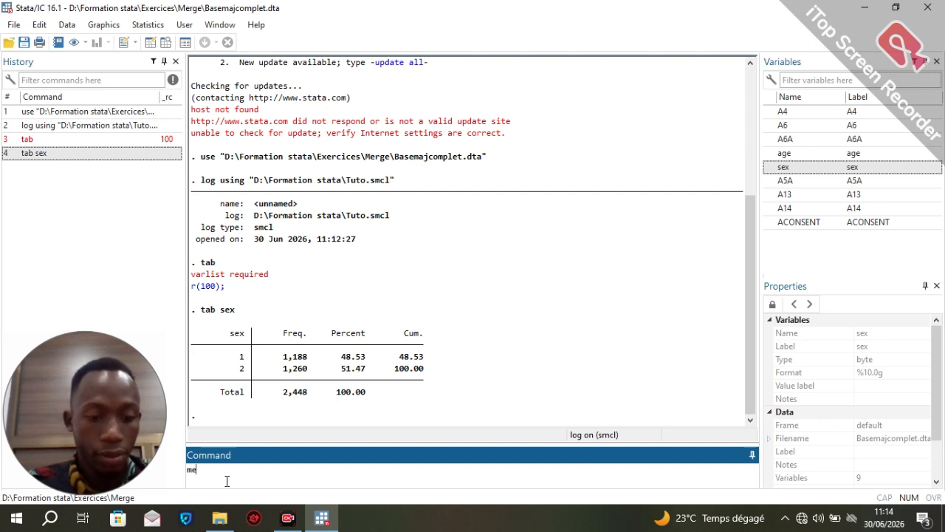
{"action": "type", "text": "mea"}
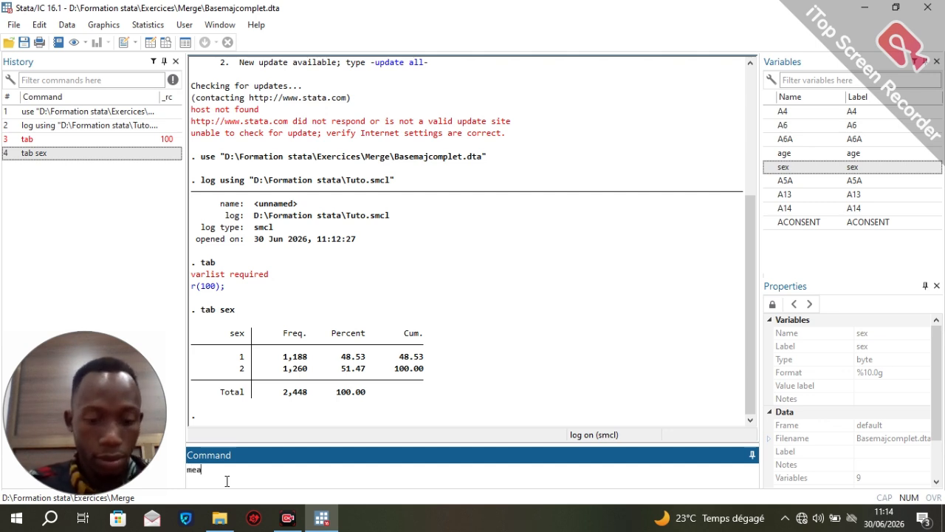
{"action": "type", "text": "n"}
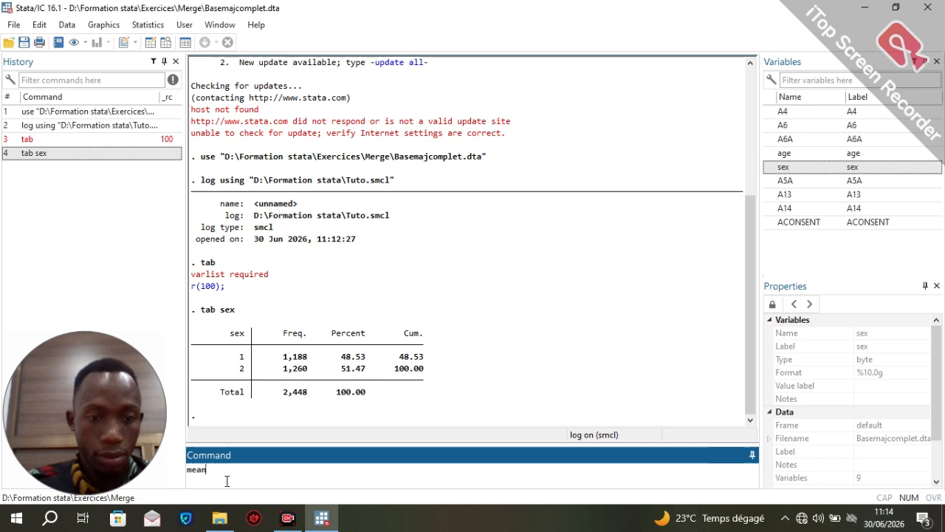
{"action": "double_click", "coordinate": [784, 153]}
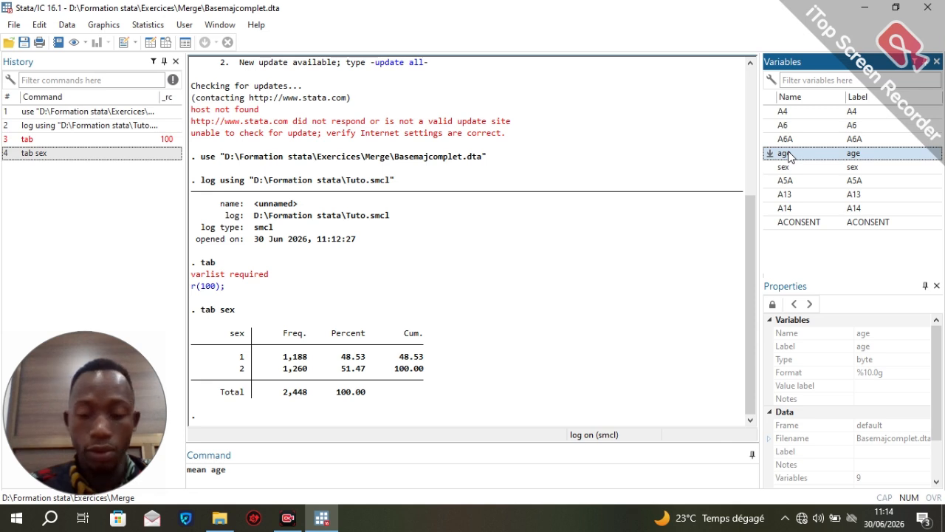
{"action": "key", "text": "Return"}
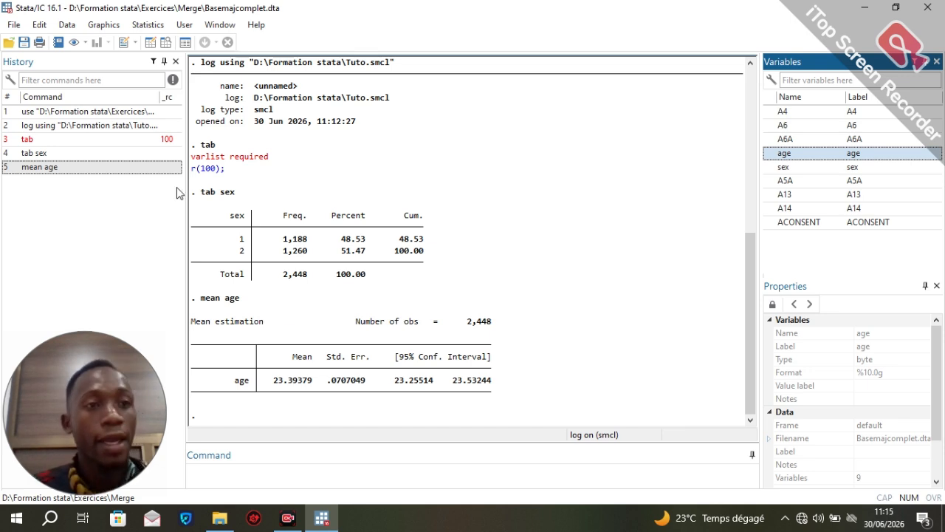
Step: Close the current log to stop recording the session in Tuto.smcl
{"action": "left_click", "coordinate": [13, 27]}
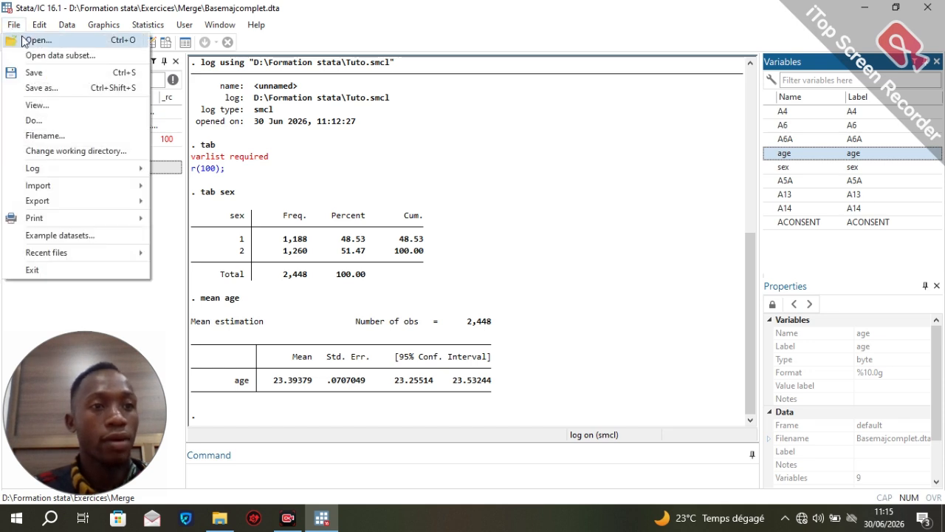
{"action": "mouse_move", "coordinate": [60, 169]}
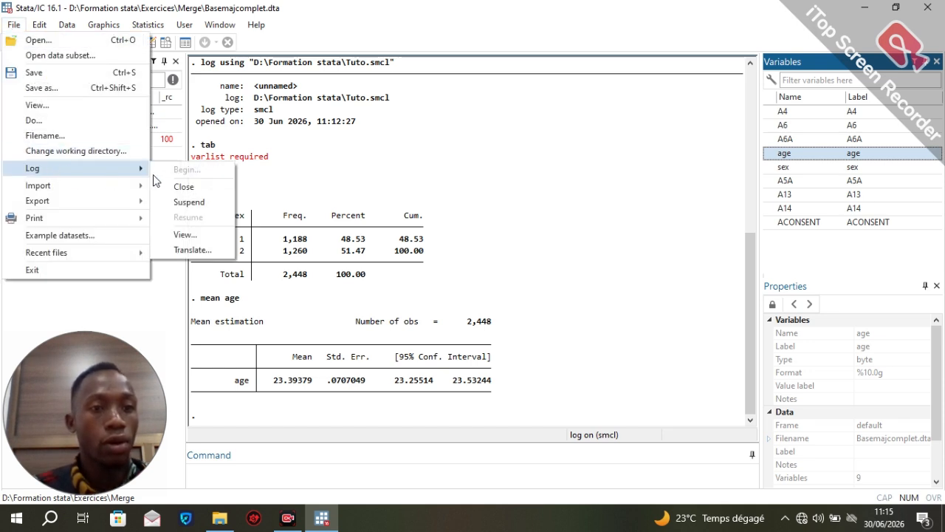
{"action": "left_click", "coordinate": [183, 188]}
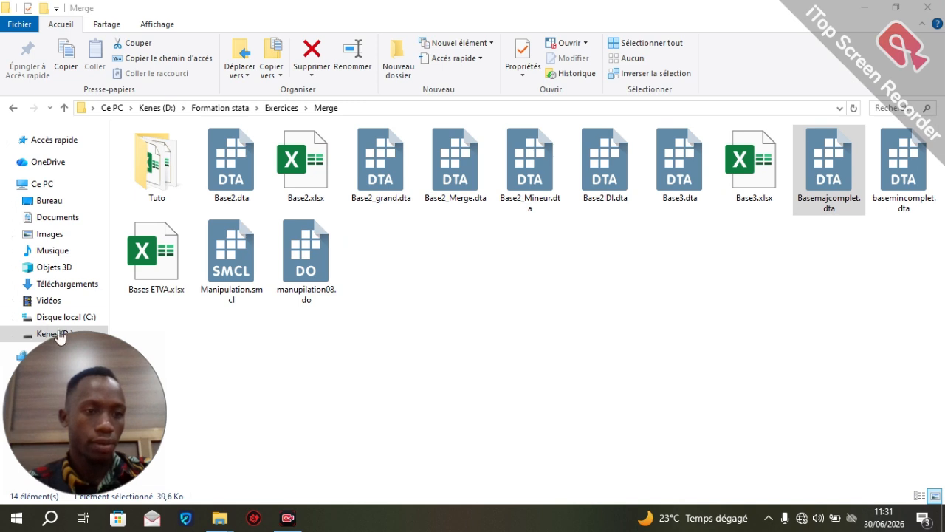
Step: Switch to File Explorer and go from the Merge folder to the Formation stata folder on drive D:
{"action": "left_click", "coordinate": [183, 329]}
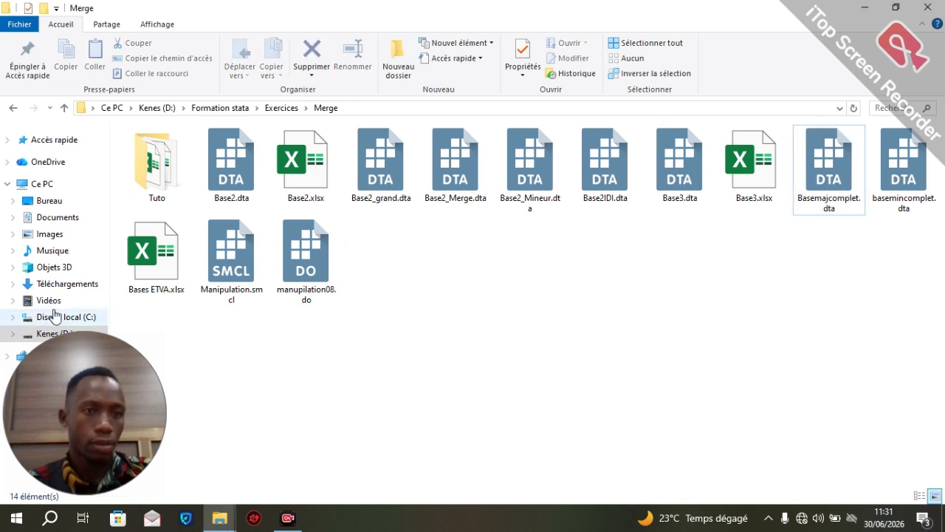
{"action": "left_click", "coordinate": [65, 108]}
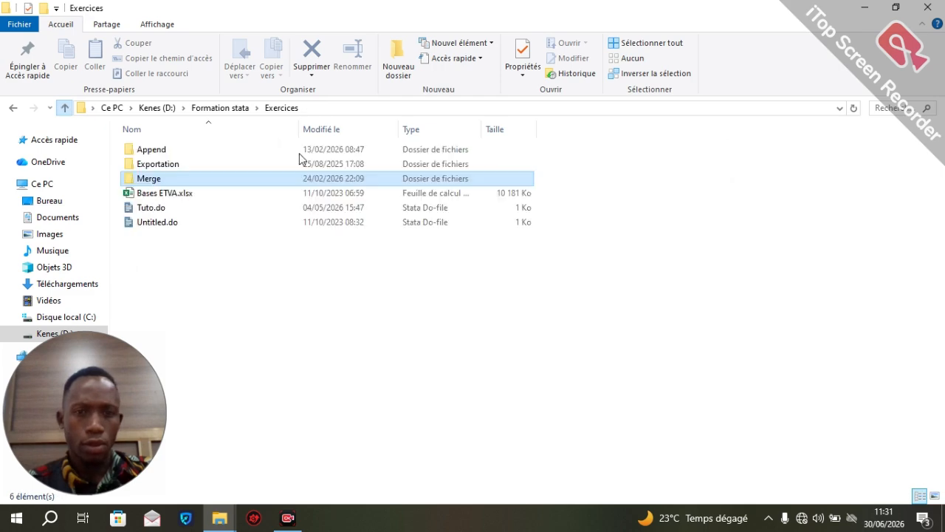
{"action": "left_click", "coordinate": [64, 108]}
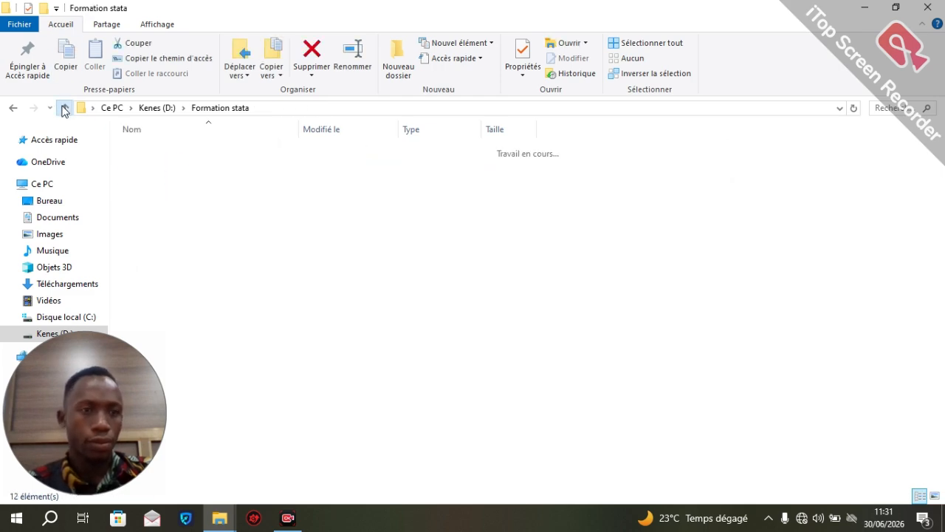
{"action": "left_click", "coordinate": [64, 108]}
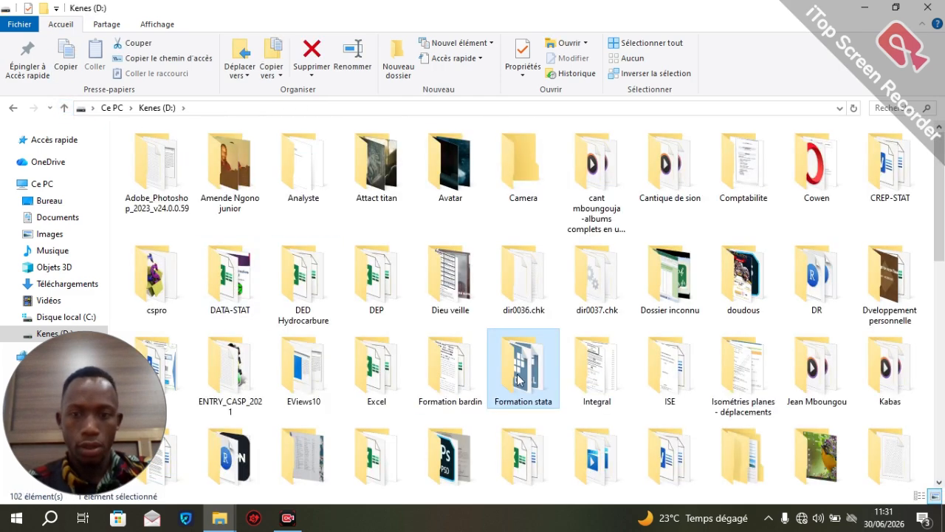
{"action": "double_click", "coordinate": [519, 379]}
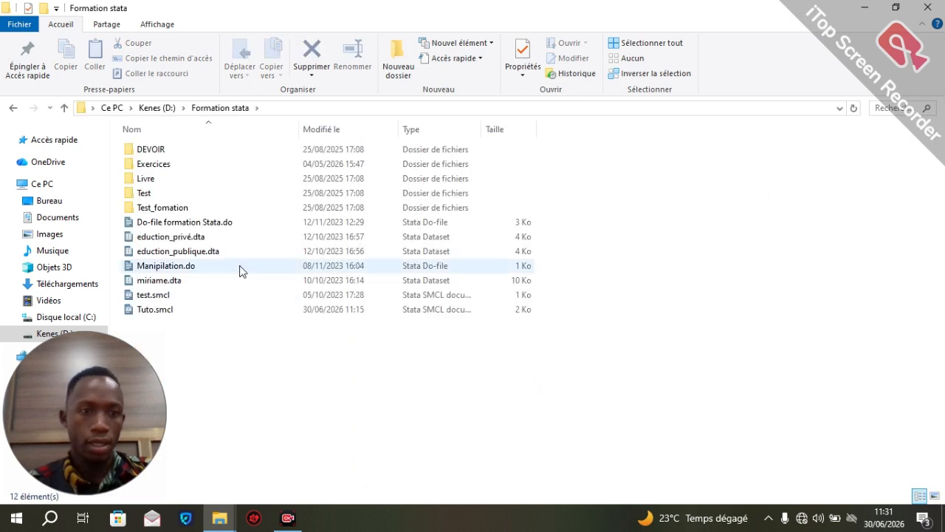
Step: Open the log file Tuto.smcl in the Stata Viewer, accepting the update prompt with Check for updates now selected
{"action": "double_click", "coordinate": [172, 313]}
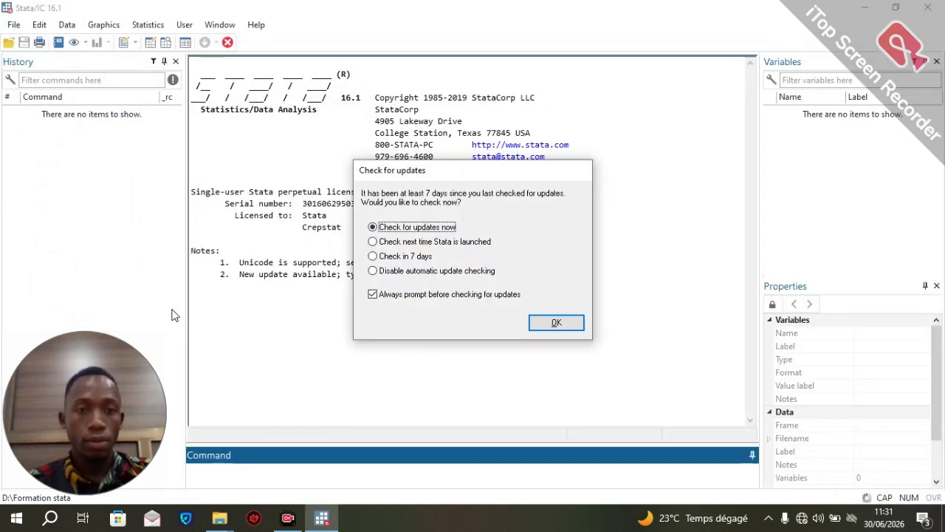
{"action": "left_click", "coordinate": [559, 322]}
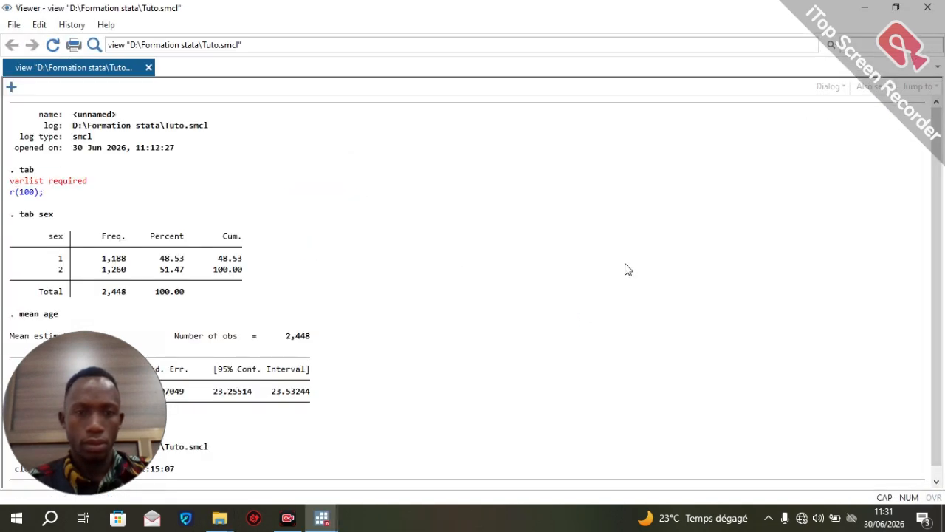
{"action": "left_click_drag", "start_coordinate": [97, 355], "coordinate": [640, 110]}
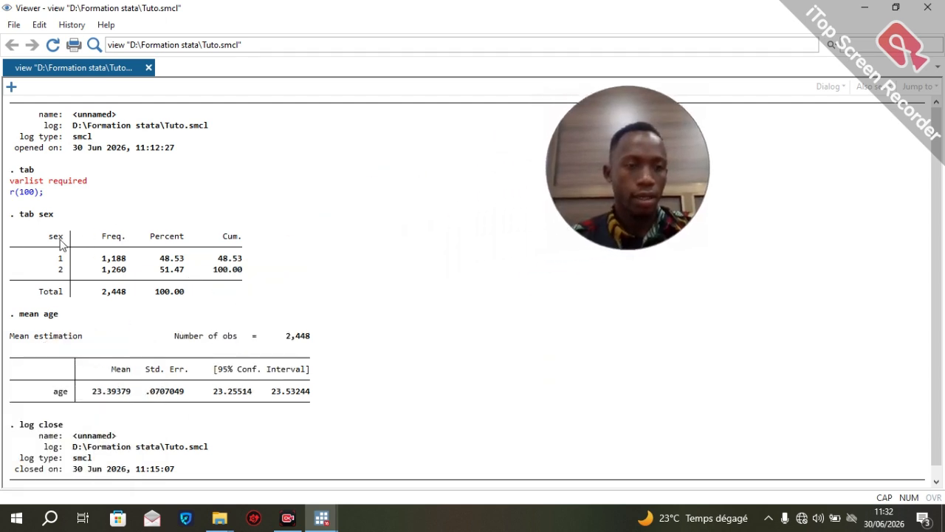